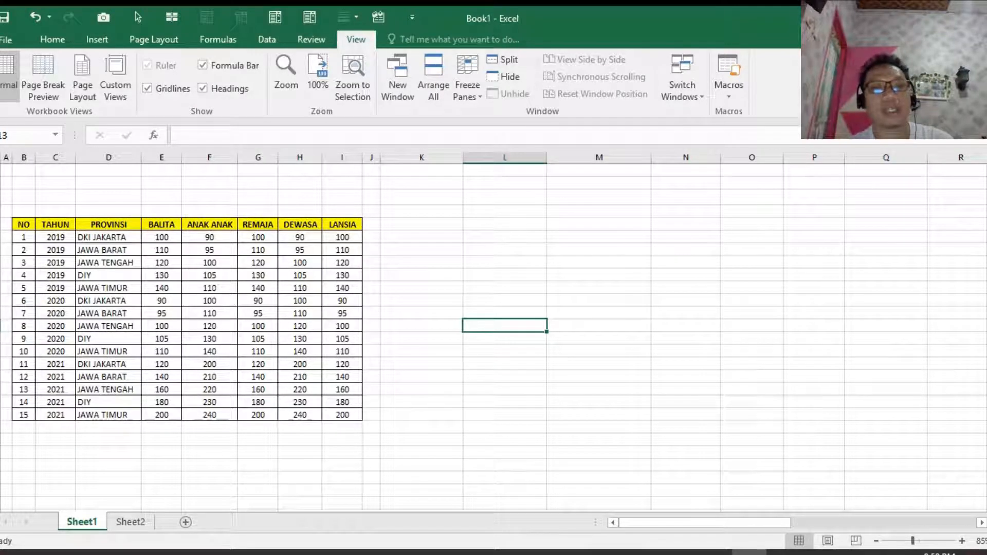
# Examine the source table's year, province and age-group columns, including the values recorded for individual provinces.
pyautogui.click(450, 225)
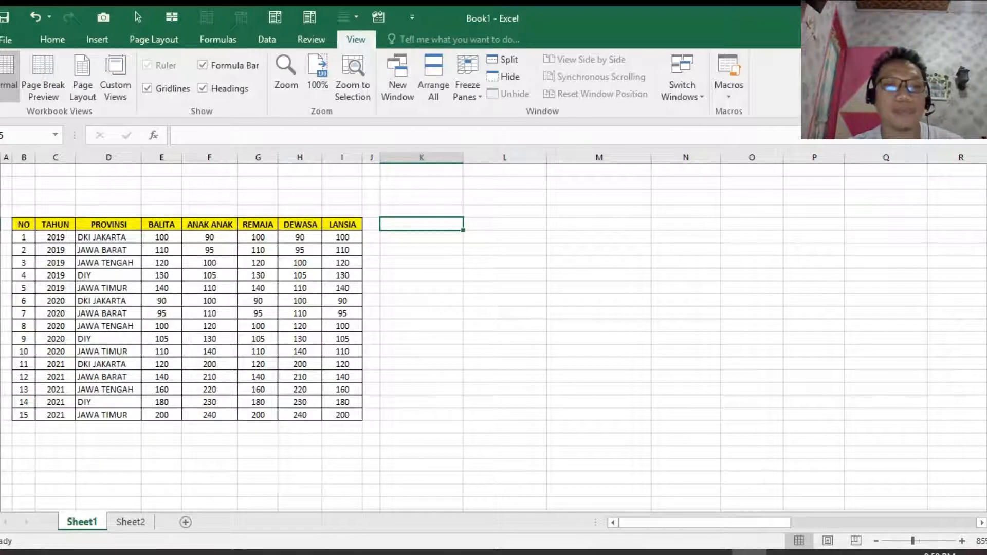
pyautogui.moveTo(23, 225); pyautogui.dragTo(341, 412)
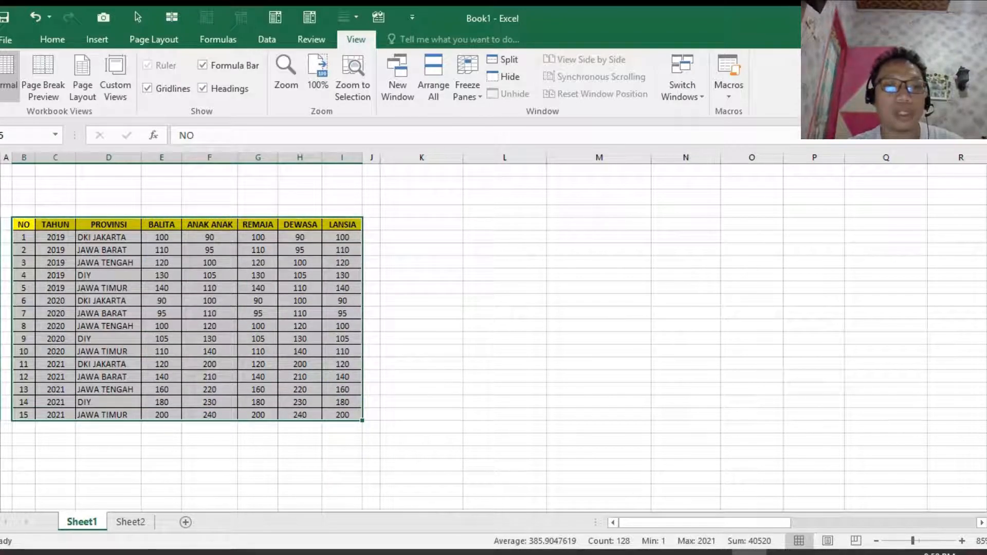
pyautogui.moveTo(74, 237); pyautogui.dragTo(73, 404)
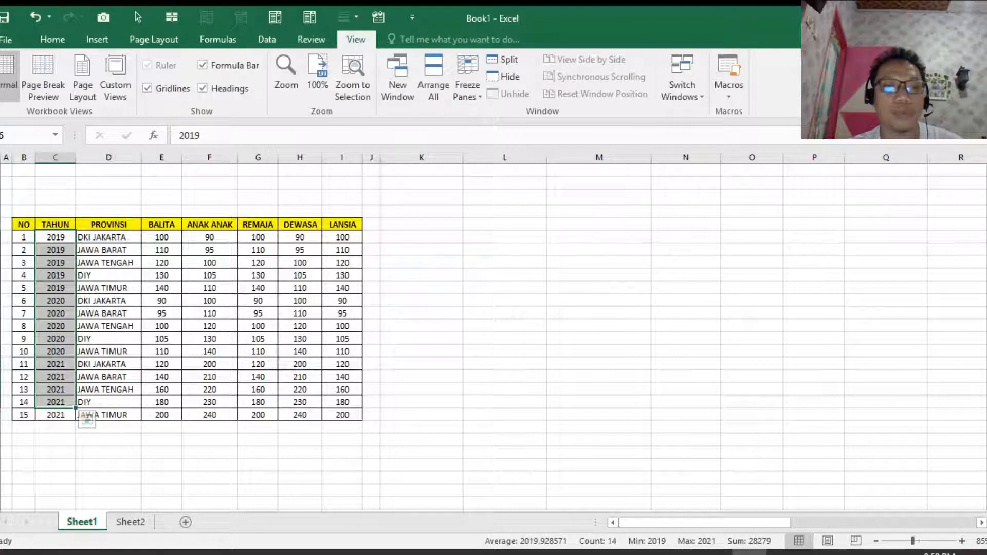
pyautogui.moveTo(118, 288); pyautogui.dragTo(354, 315)
pyautogui.moveTo(23, 224); pyautogui.dragTo(344, 417)
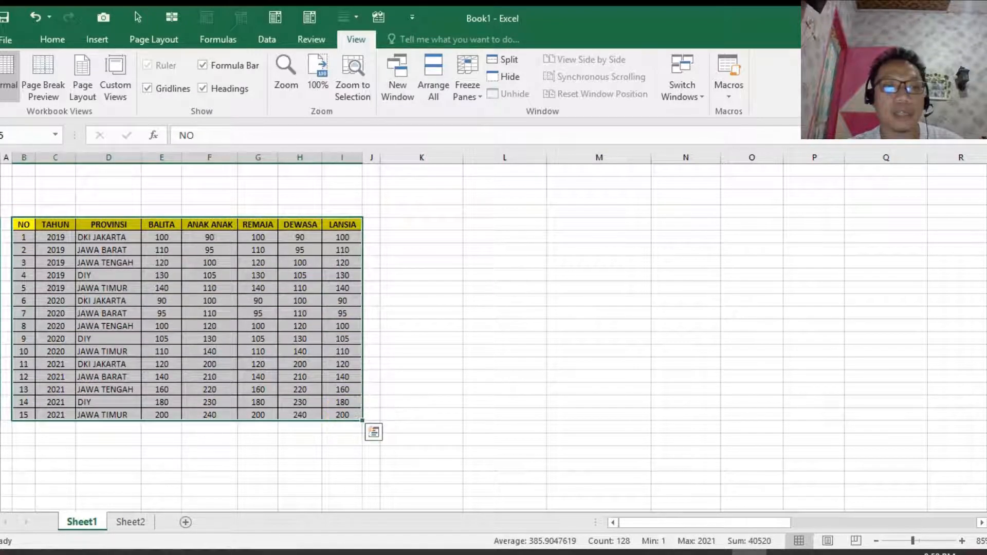
pyautogui.click(162, 263)
pyautogui.moveTo(163, 263); pyautogui.dragTo(316, 263)
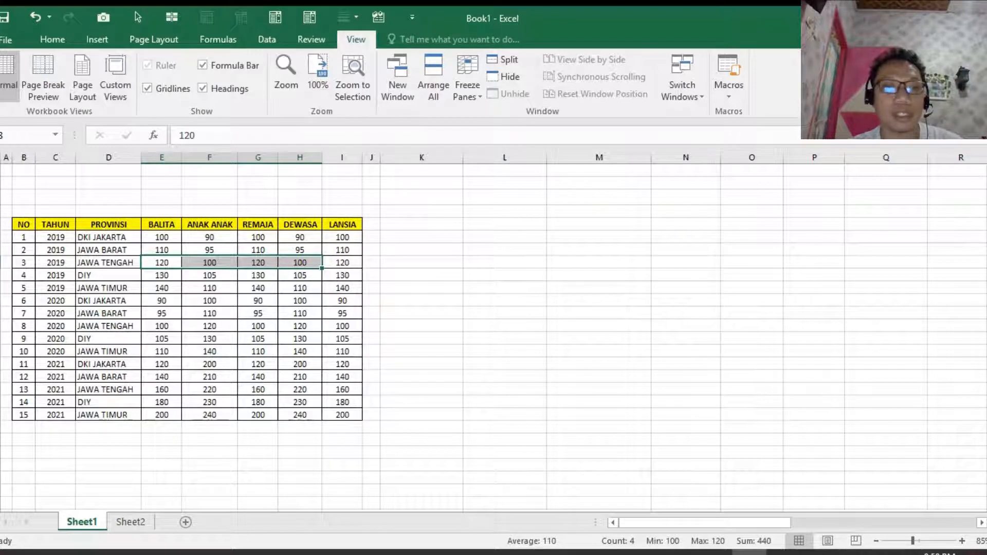
pyautogui.click(86, 276)
pyautogui.click(60, 277)
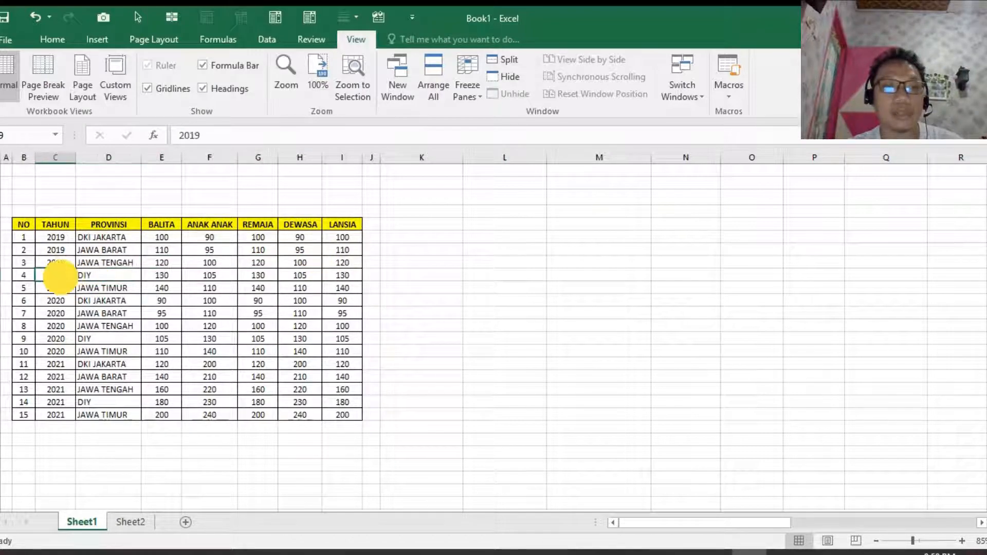
pyautogui.click(159, 274)
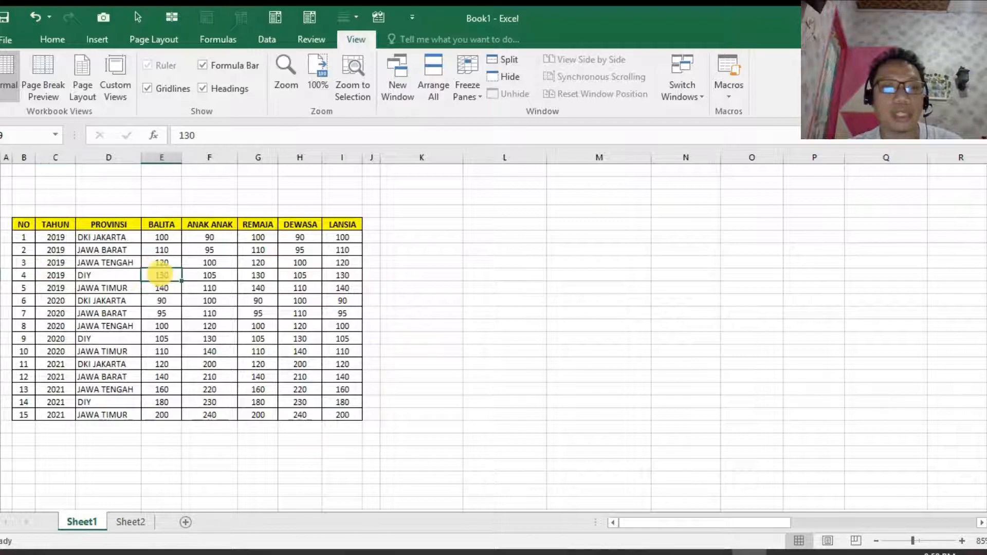
pyautogui.click(235, 274)
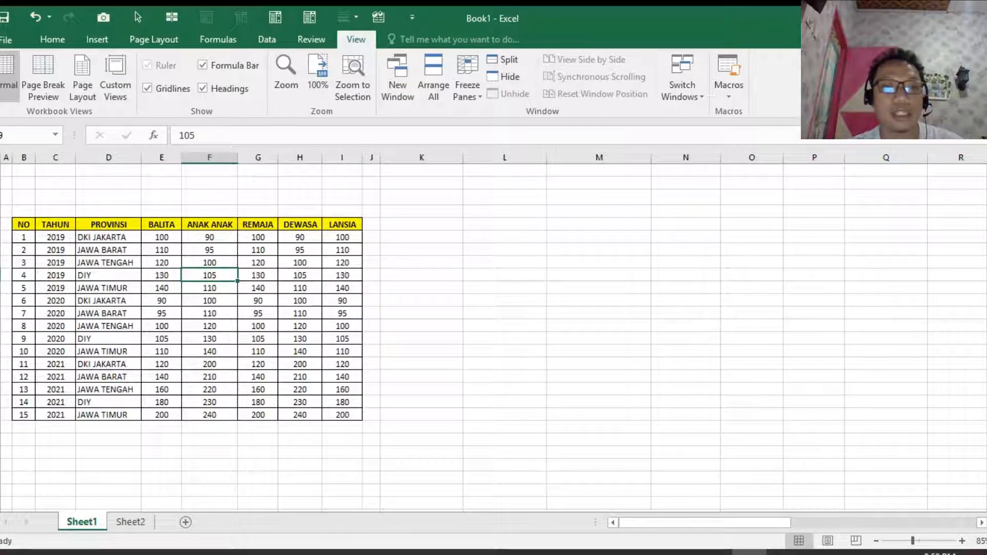
pyautogui.click(275, 275)
pyautogui.click(304, 275)
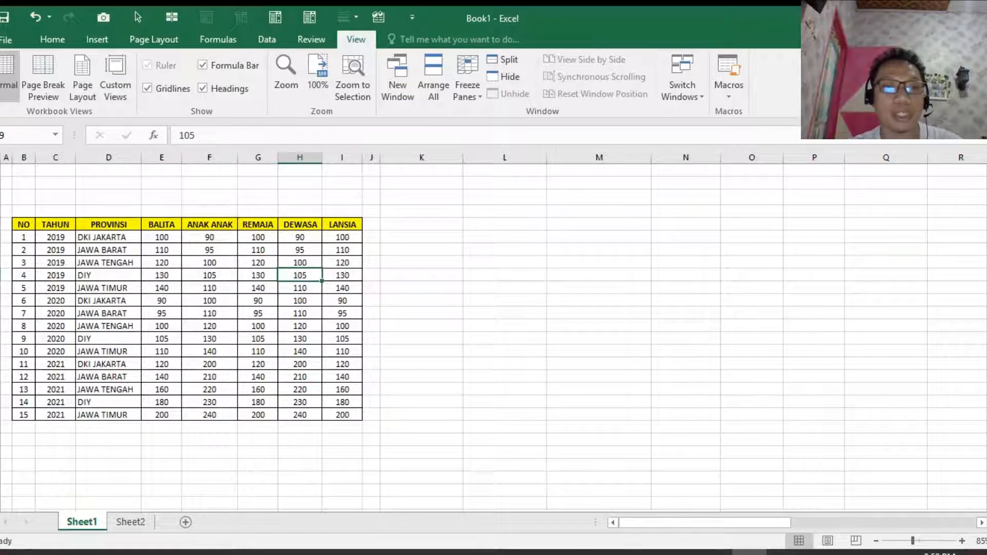
pyautogui.moveTo(342, 275); pyautogui.dragTo(155, 403)
pyautogui.click(113, 277)
pyautogui.click(108, 237)
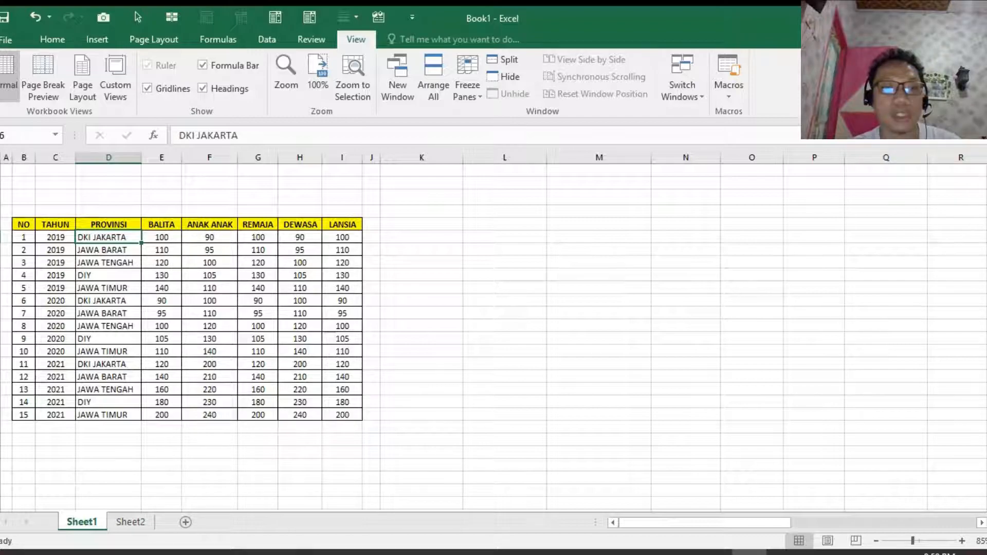
pyautogui.moveTo(161, 224); pyautogui.dragTo(342, 224)
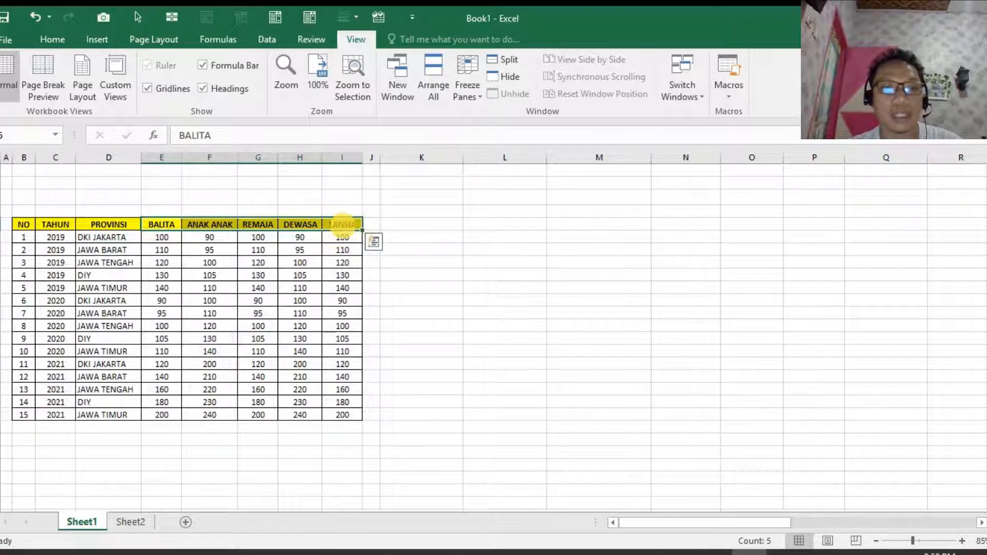
pyautogui.click(258, 225)
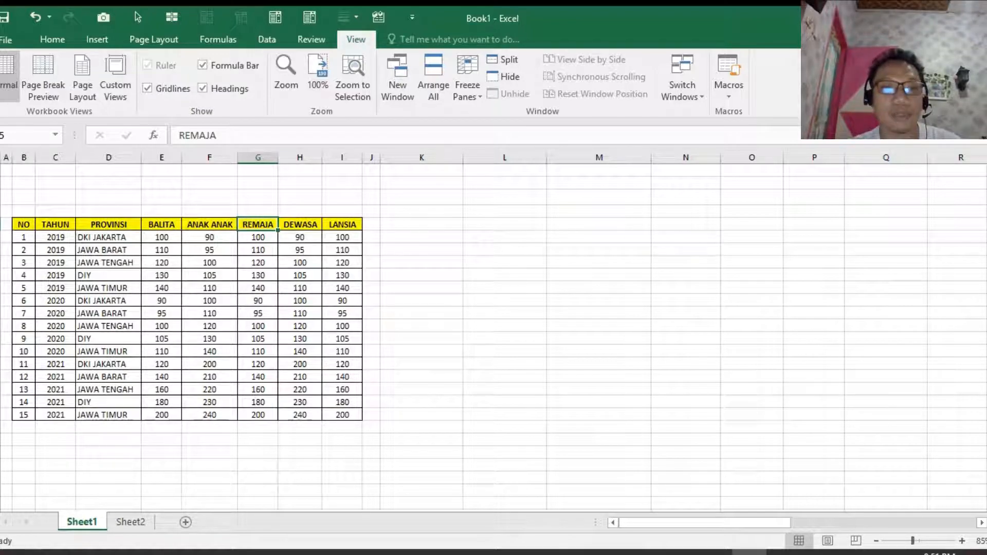
# Create a PivotTable from Sheet1!$B$5:$I$20, placed on the existing worksheet at cell K5.
pyautogui.click(424, 222)
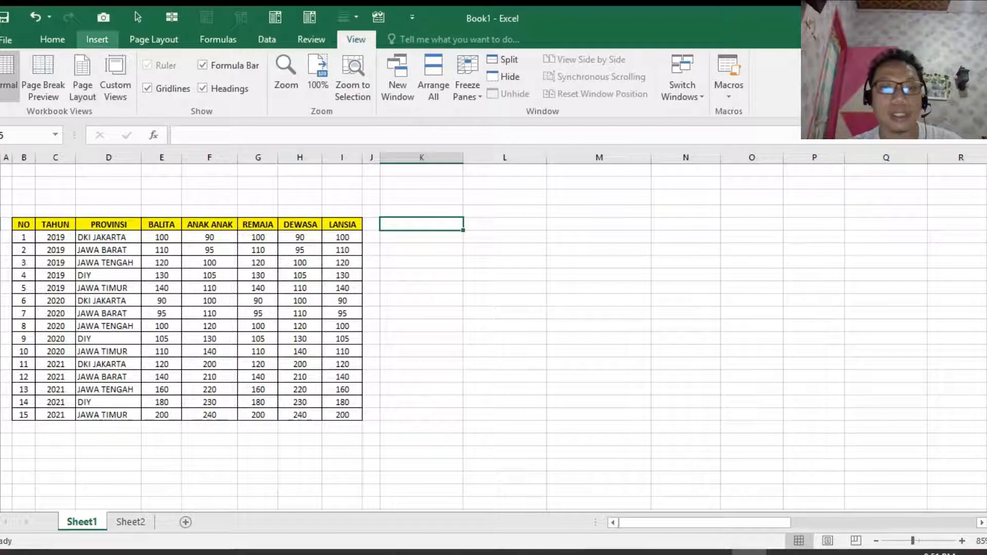
pyautogui.click(97, 38)
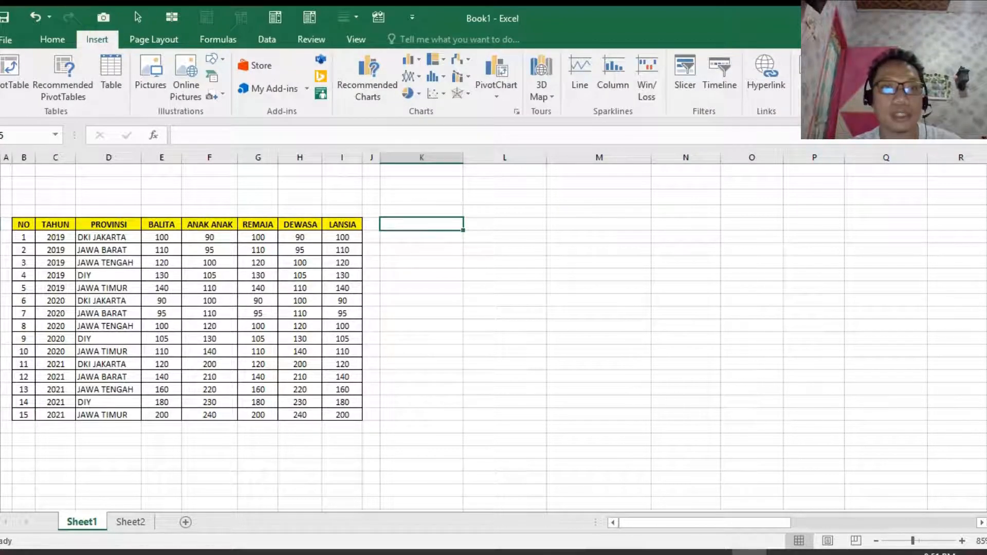
pyautogui.click(13, 77)
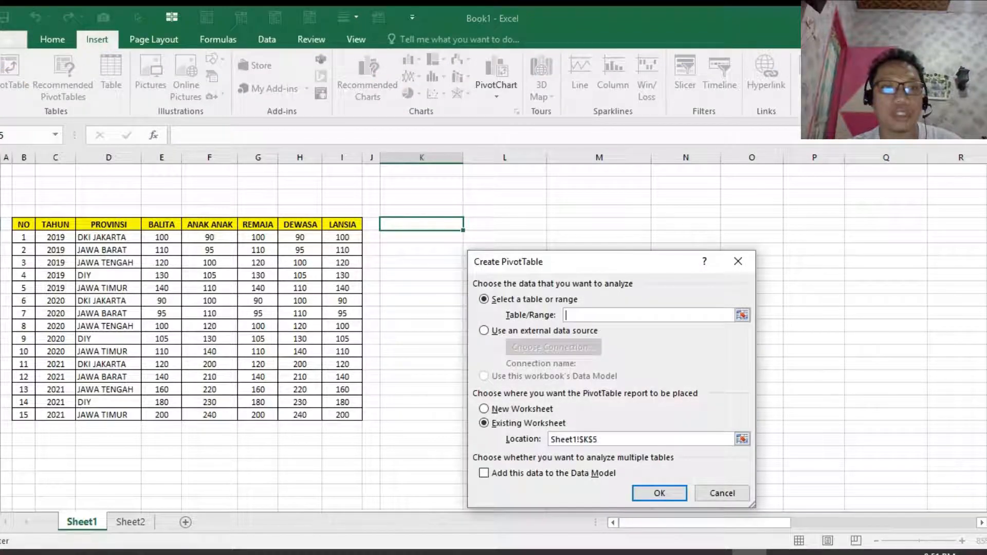
pyautogui.click(740, 315)
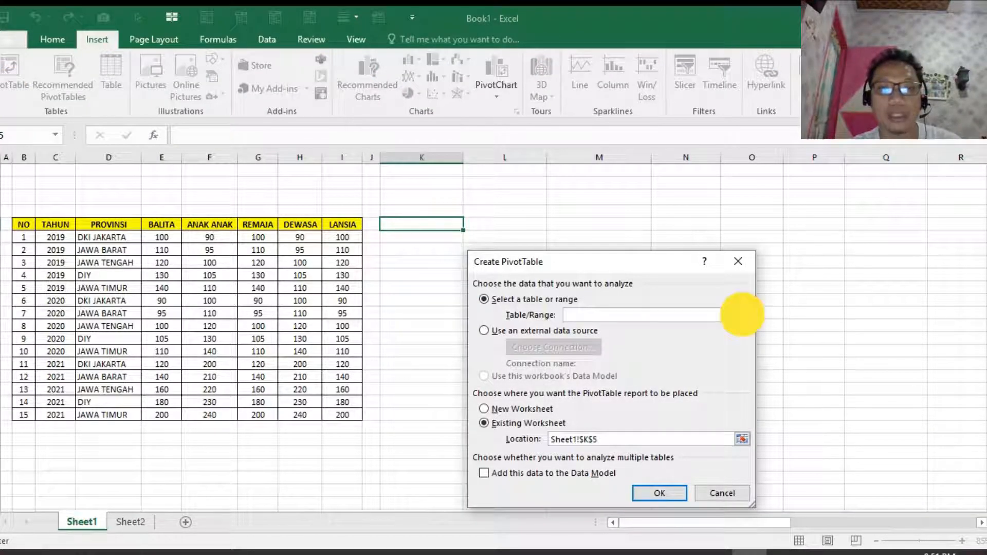
pyautogui.moveTo(24, 224); pyautogui.dragTo(349, 414)
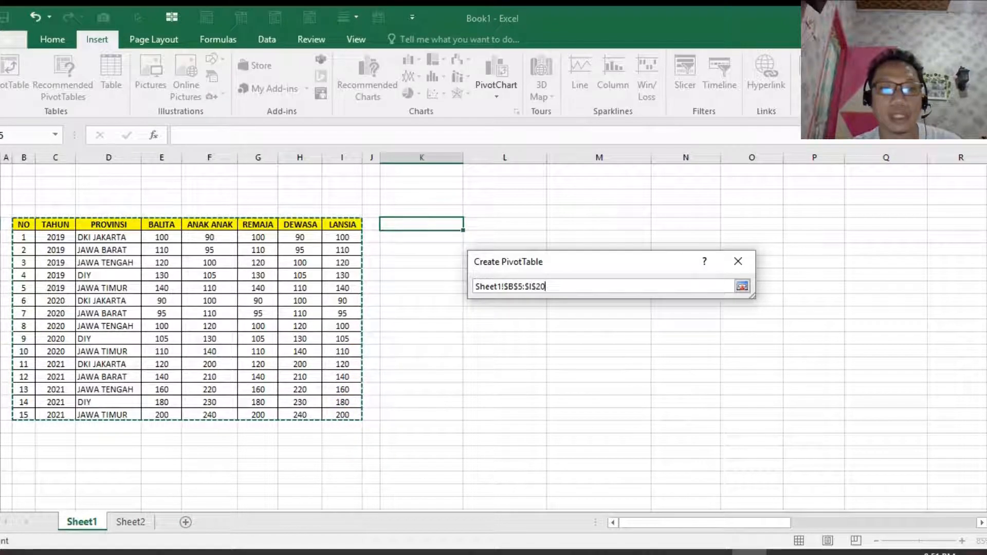
pyautogui.click(741, 286)
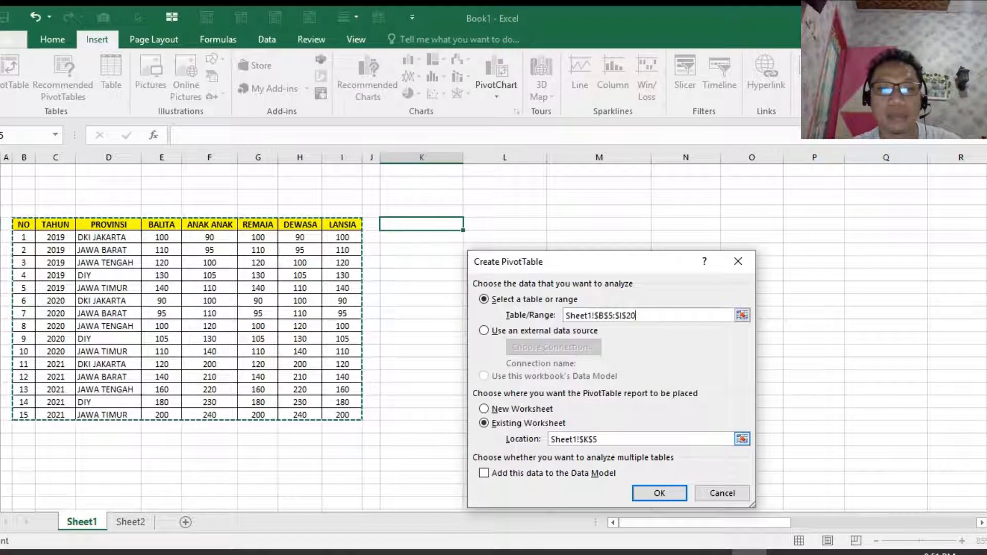
pyautogui.click(682, 437)
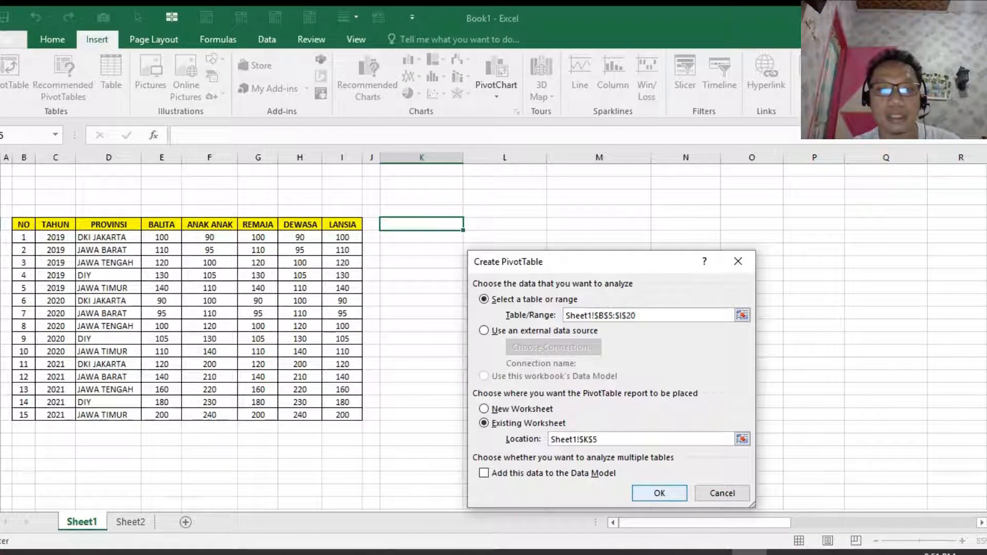
pyautogui.moveTo(615, 436); pyautogui.dragTo(566, 438)
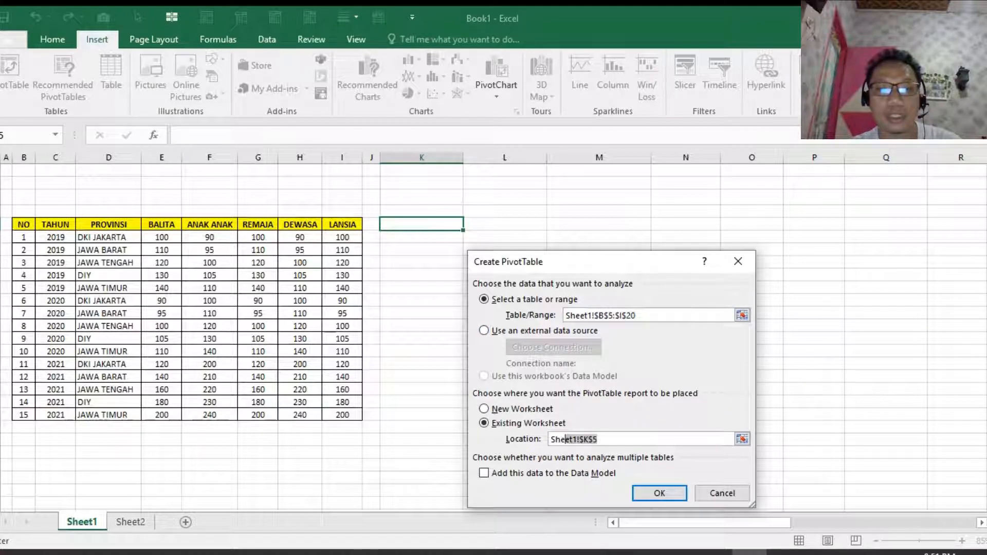
pyautogui.click(660, 493)
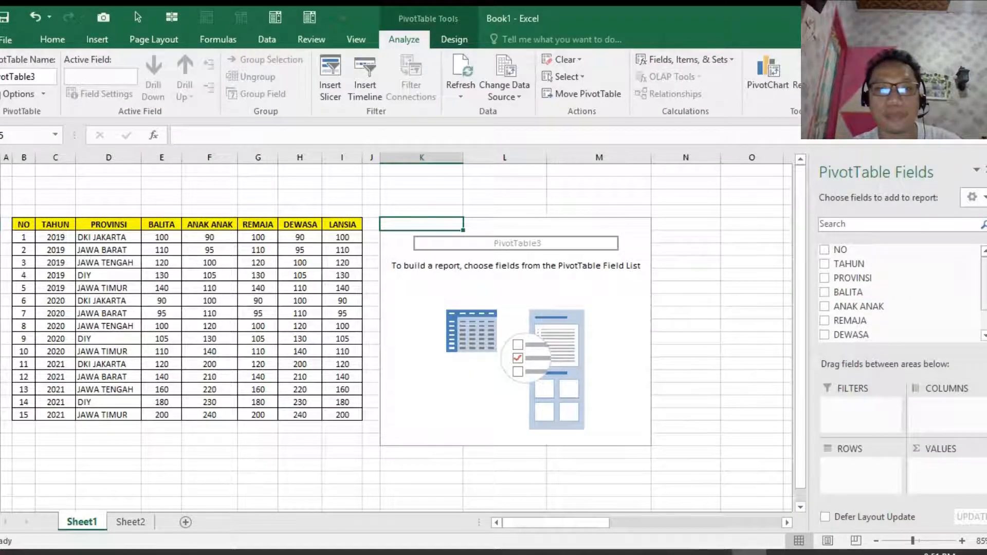
# Use TAHUN as the PivotTable's report filter and PROVINSI as its row field.
pyautogui.moveTo(985, 271); pyautogui.dragTo(985, 270)
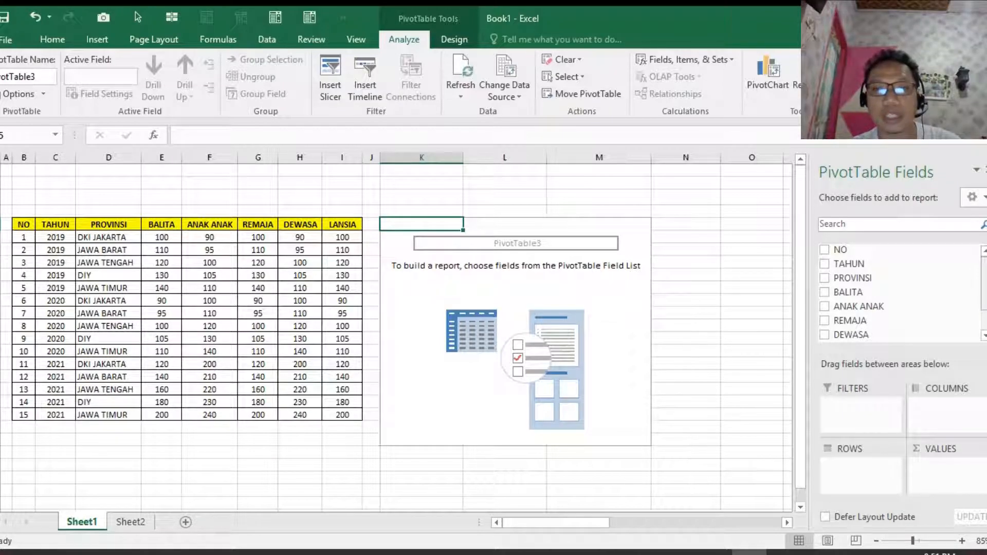
pyautogui.moveTo(985, 287); pyautogui.dragTo(985, 265)
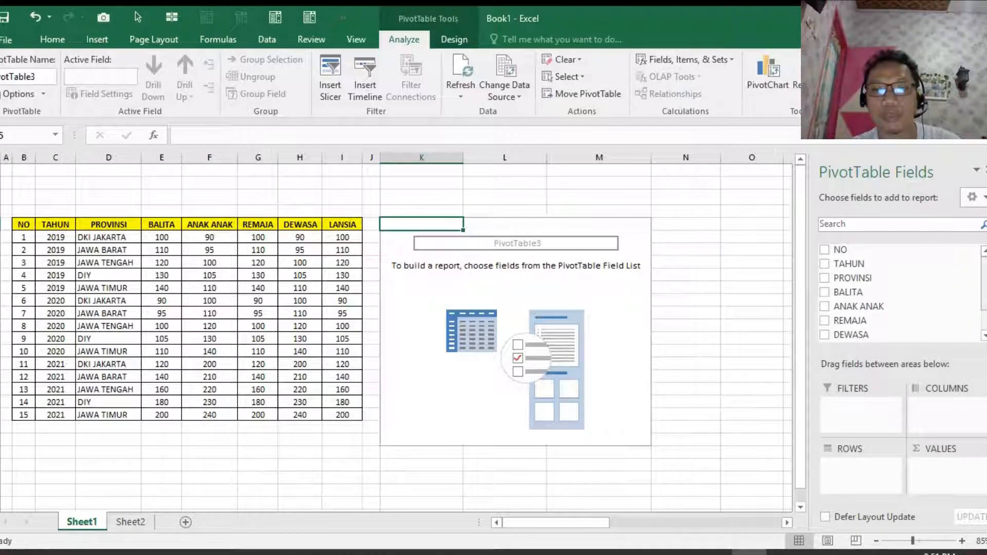
pyautogui.moveTo(904, 264); pyautogui.dragTo(872, 405)
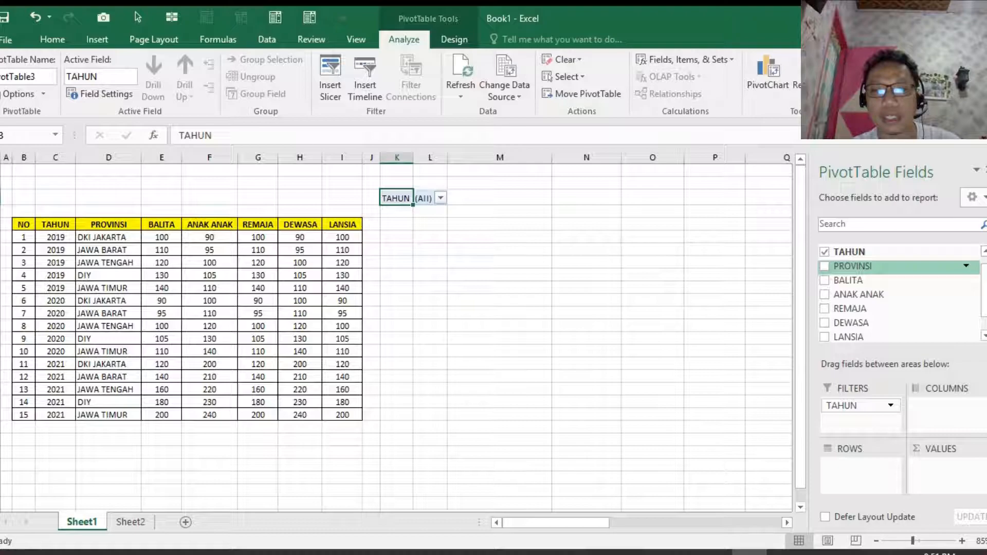
pyautogui.moveTo(904, 264); pyautogui.dragTo(858, 469)
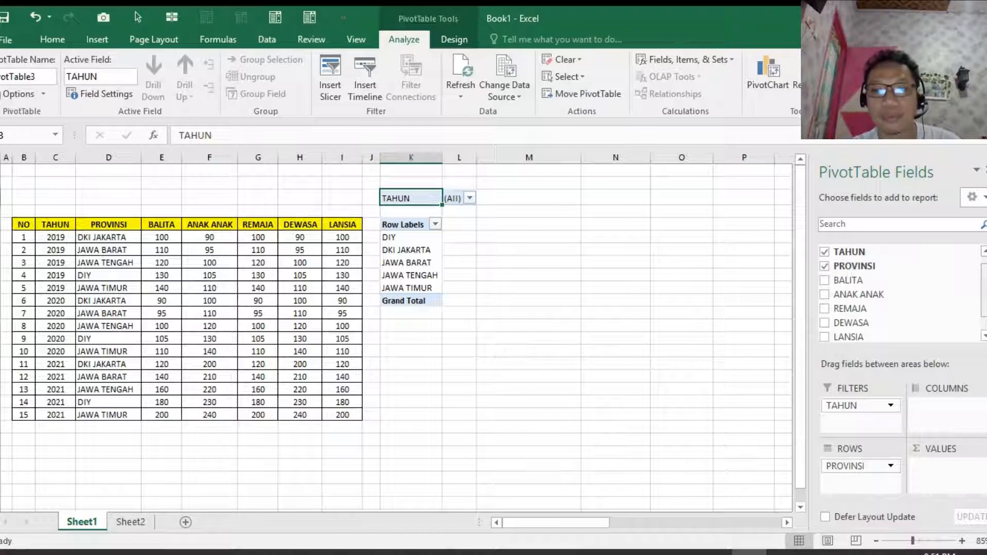
# Add BALITA to the PivotTable's values and check its value field settings without changing them.
pyautogui.click(982, 277)
pyautogui.moveTo(985, 275)
pyautogui.mouseDown()
pyautogui.moveTo(985, 326)
pyautogui.moveTo(985, 279)
pyautogui.mouseUp()
pyautogui.moveTo(874, 292); pyautogui.dragTo(945, 470)
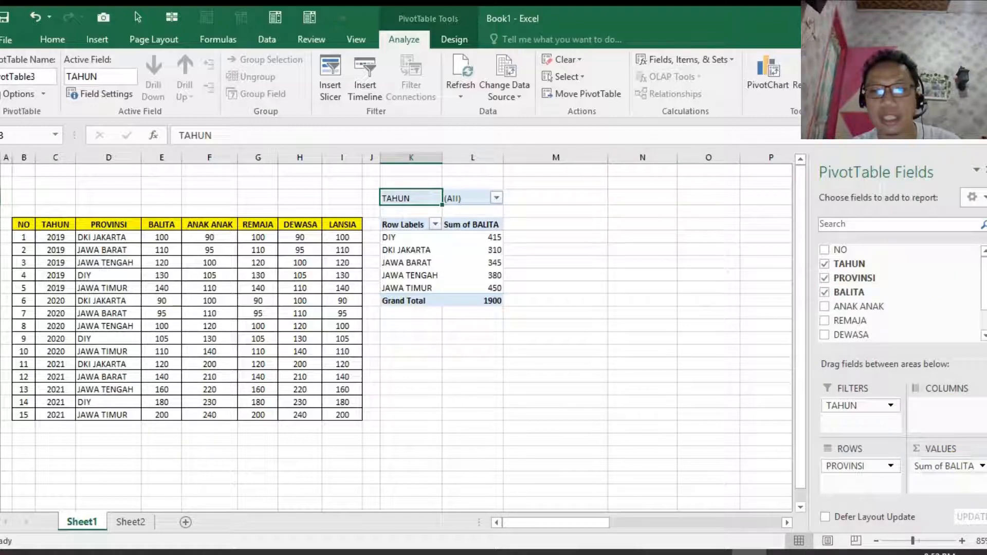
pyautogui.click(945, 466)
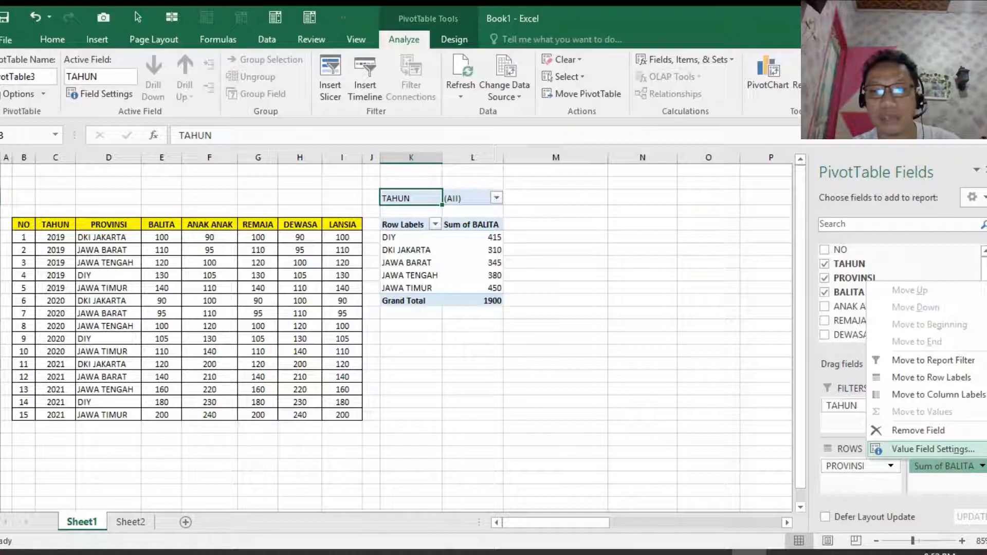
pyautogui.click(932, 449)
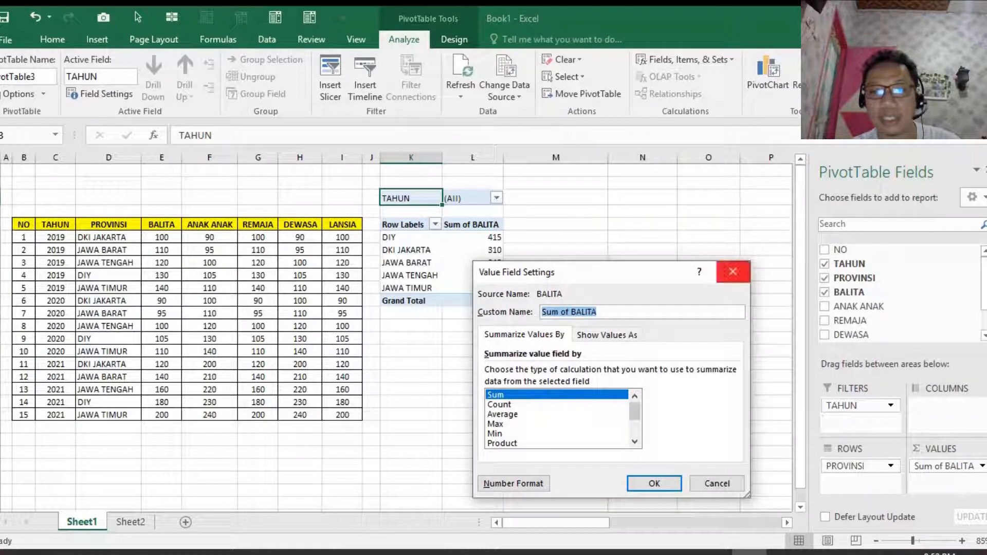
pyautogui.click(733, 271)
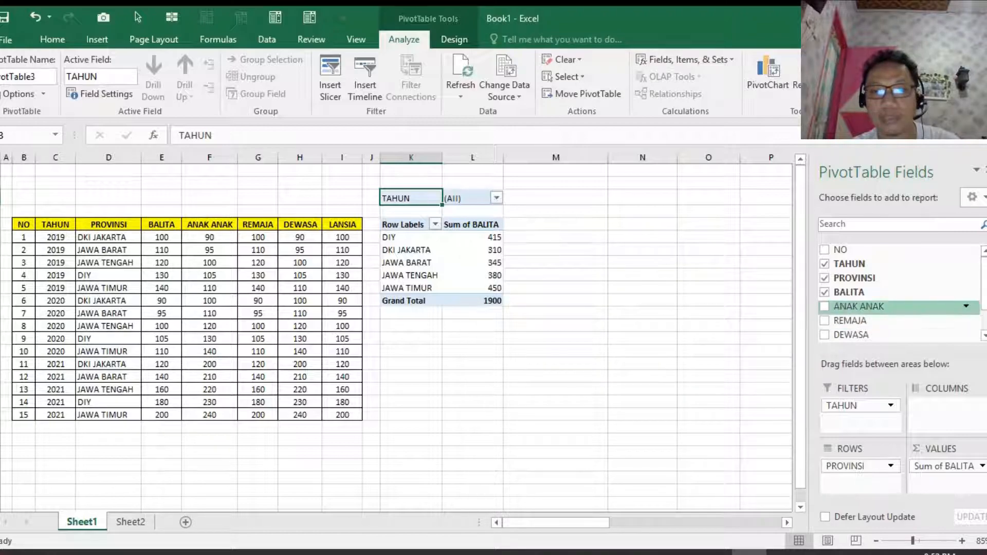
# Add ANAK ANAK, REMAJA, DEWASA and LANSIA to the PivotTable's values and review the completed report.
pyautogui.moveTo(894, 306); pyautogui.dragTo(943, 488)
pyautogui.scroll(-1, 869, 334)
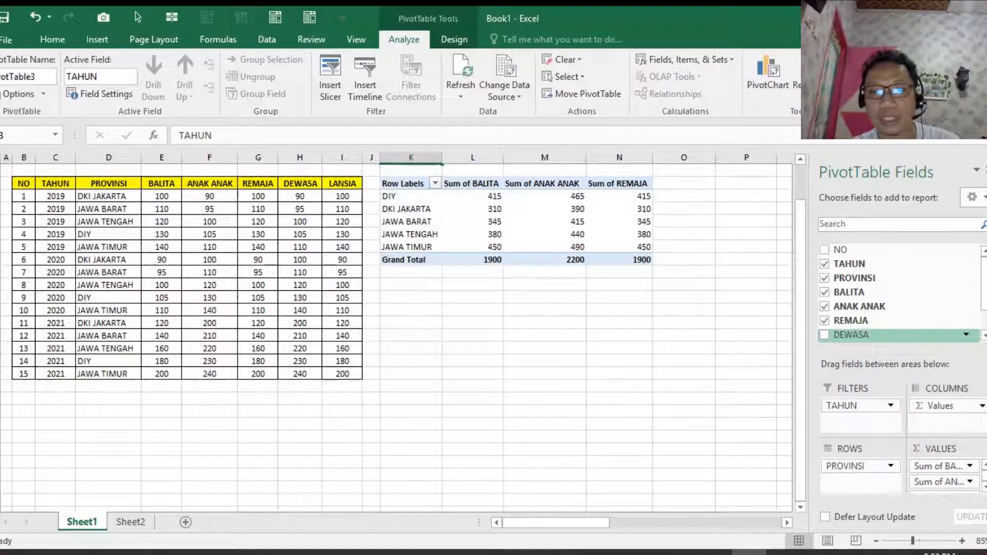
pyautogui.moveTo(863, 334); pyautogui.dragTo(949, 478)
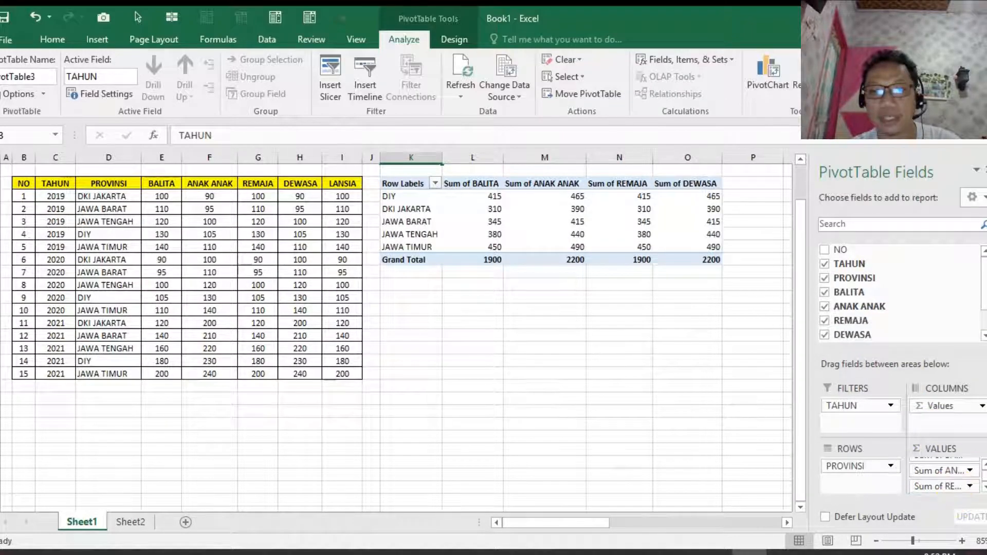
pyautogui.scroll(-1, 873, 293)
pyautogui.moveTo(848, 327); pyautogui.dragTo(951, 471)
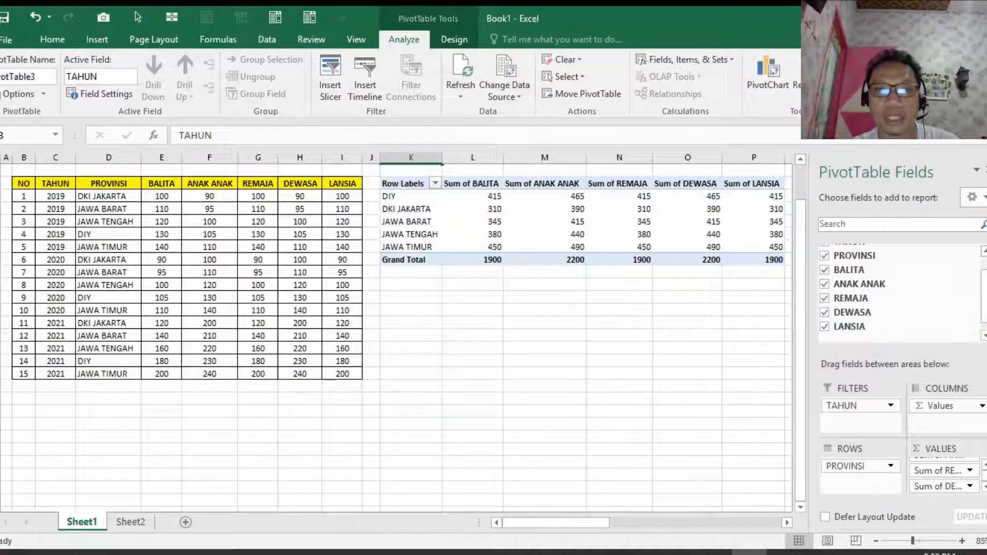
pyautogui.click(717, 320)
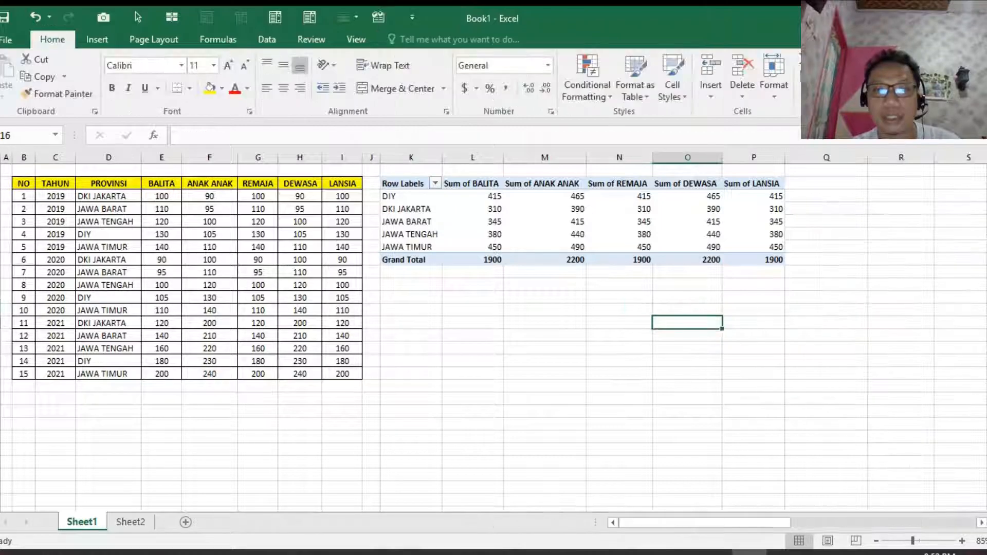
pyautogui.scroll(1, 717, 319)
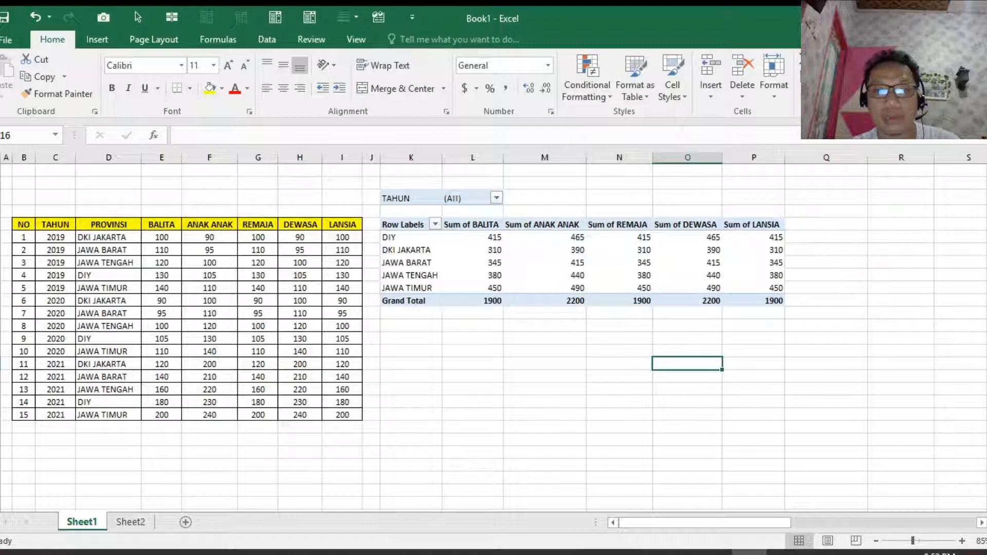
pyautogui.click(472, 237)
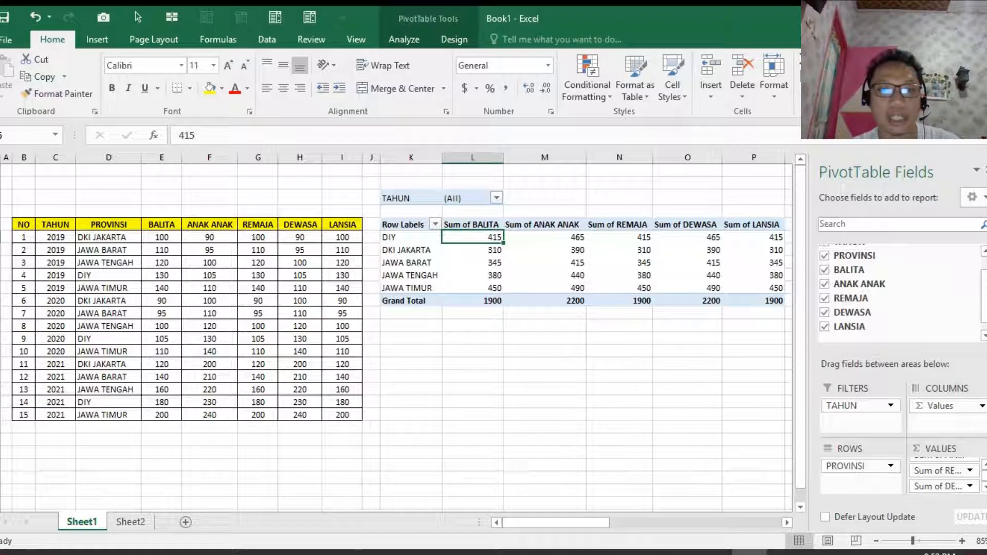
# Check the three DIY BALITA source figures against the DIY total in the PivotTable and review its ANAK ANAK and REMAJA totals.
pyautogui.click(162, 275)
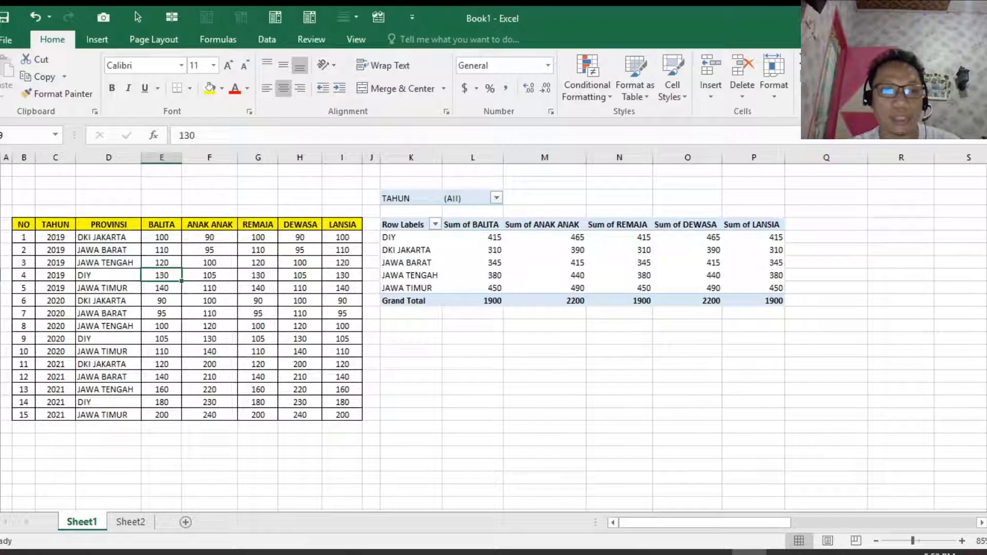
pyautogui.keyDown('ctrl'); pyautogui.click(161, 339); pyautogui.keyUp('ctrl')
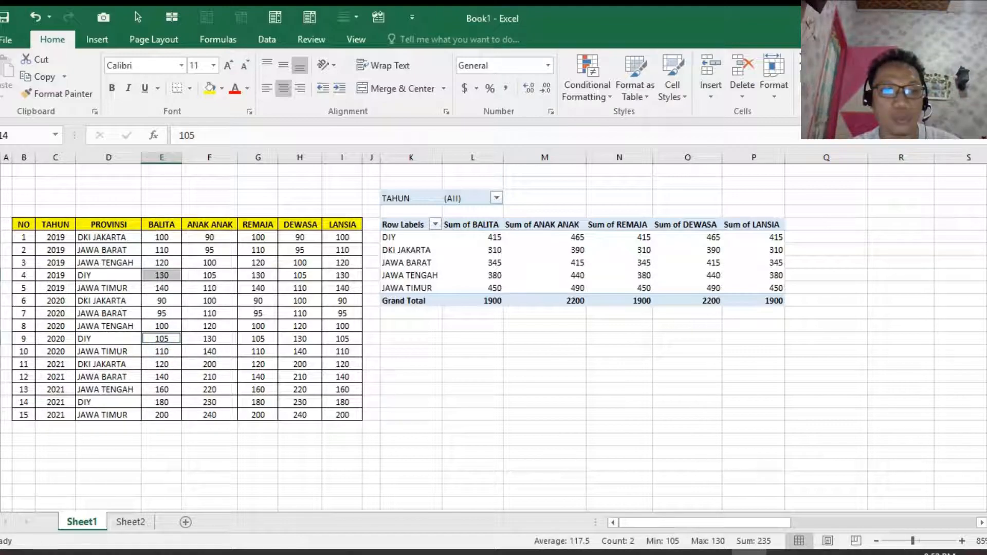
pyautogui.keyDown('ctrl'); pyautogui.click(162, 402); pyautogui.keyUp('ctrl')
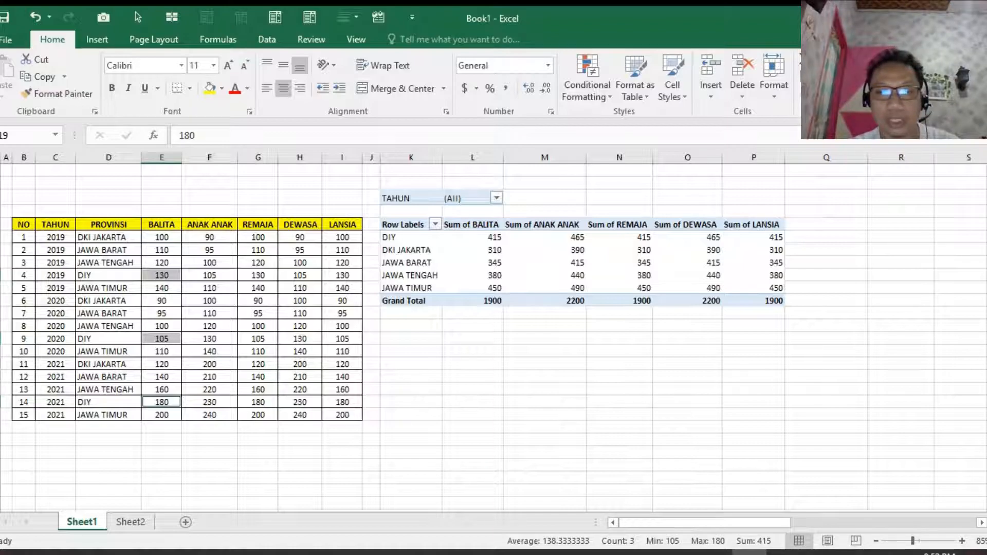
pyautogui.click(481, 237)
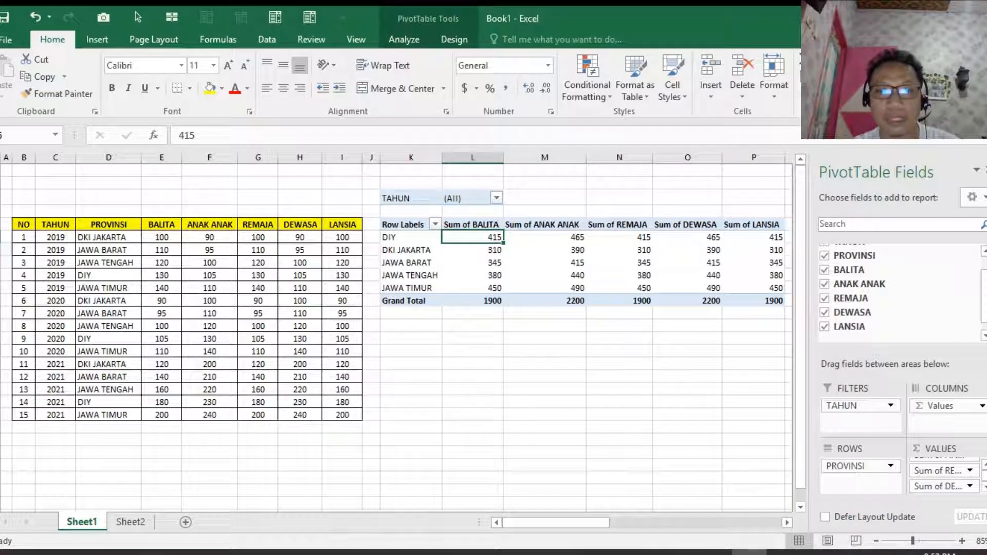
pyautogui.click(563, 236)
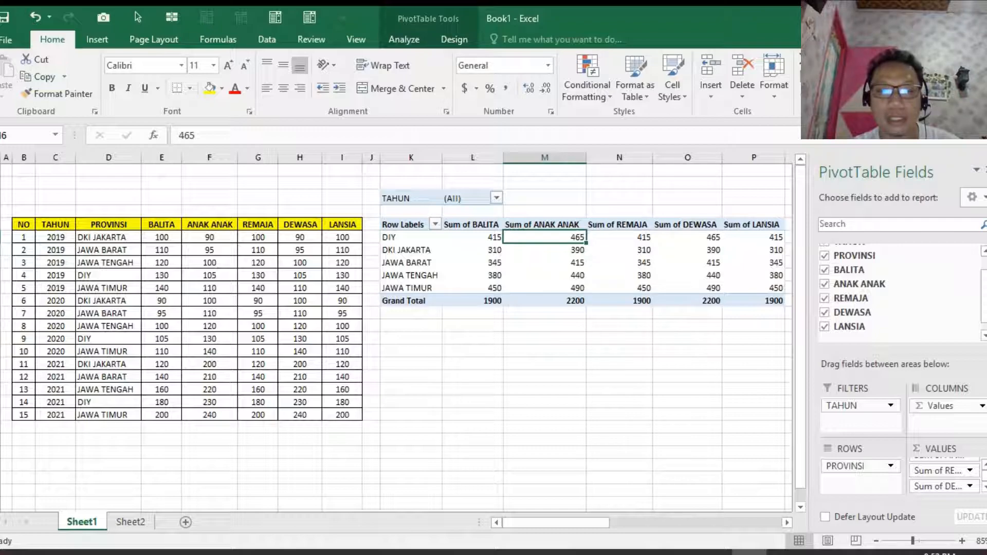
pyautogui.click(572, 251)
pyautogui.click(633, 237)
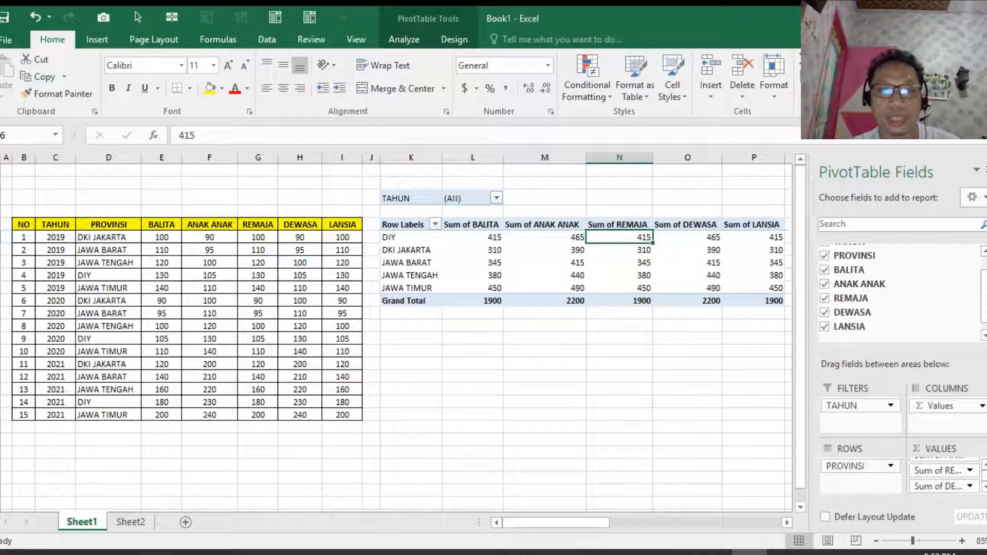
pyautogui.click(686, 351)
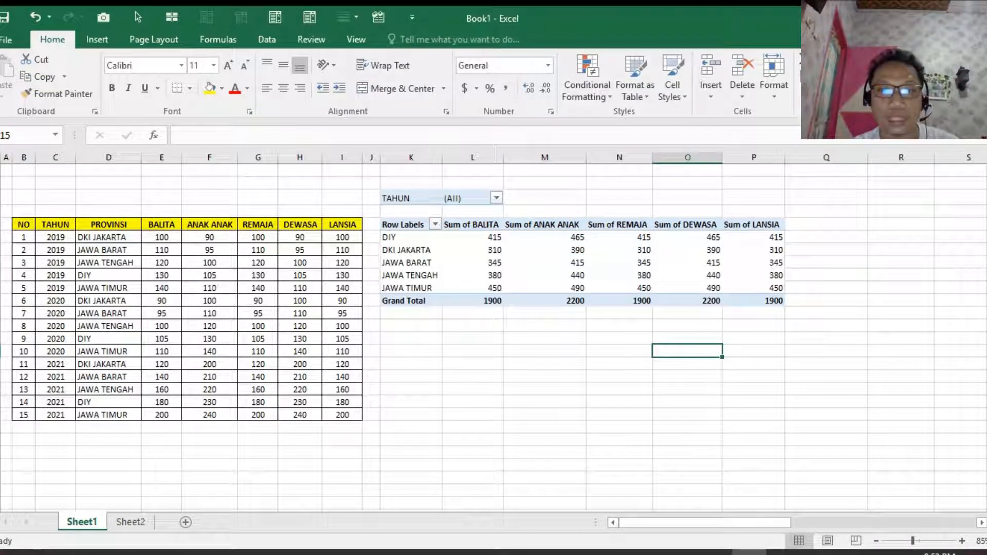
# Filter the PivotTable by TAHUN to show only 2019.
pyautogui.click(484, 252)
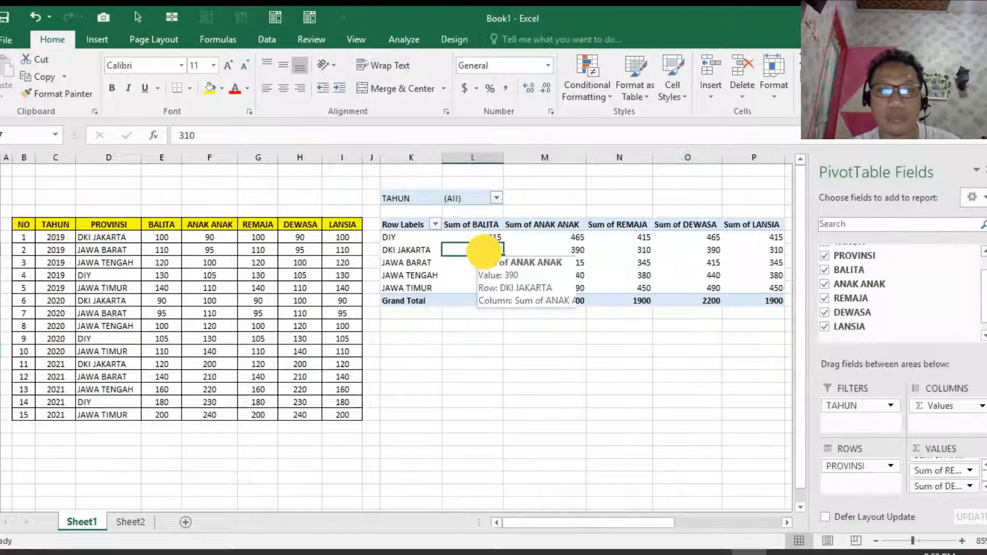
pyautogui.click(496, 198)
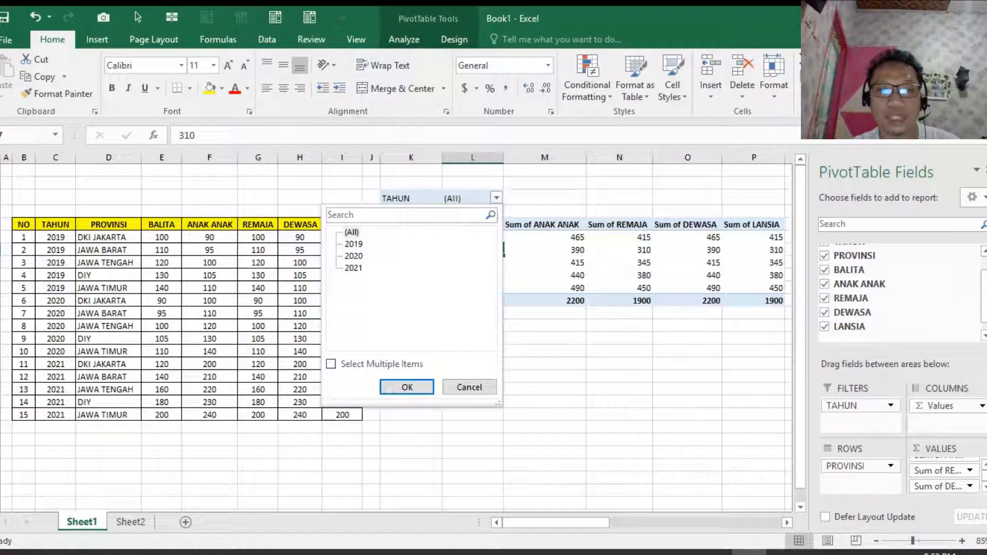
pyautogui.click(353, 244)
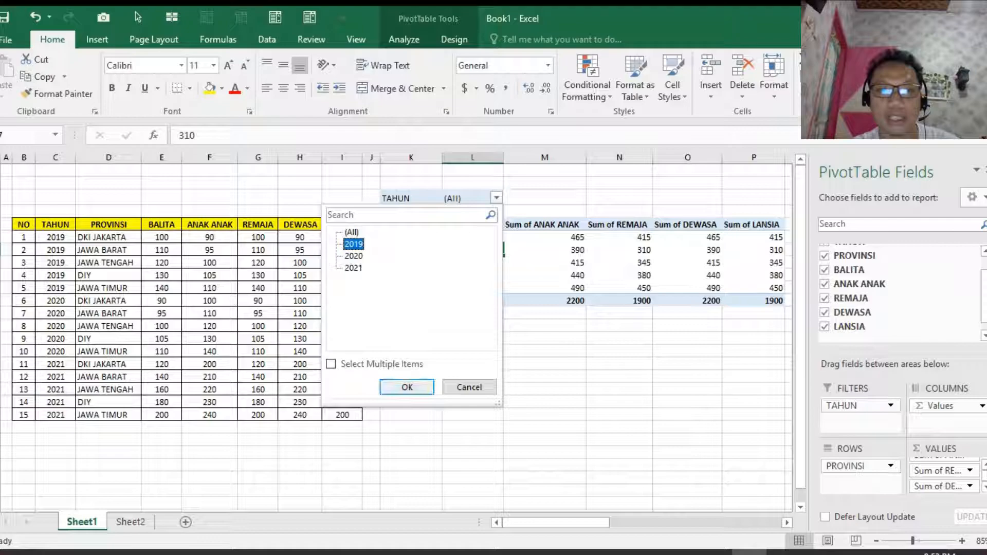
pyautogui.click(406, 386)
pyautogui.click(687, 363)
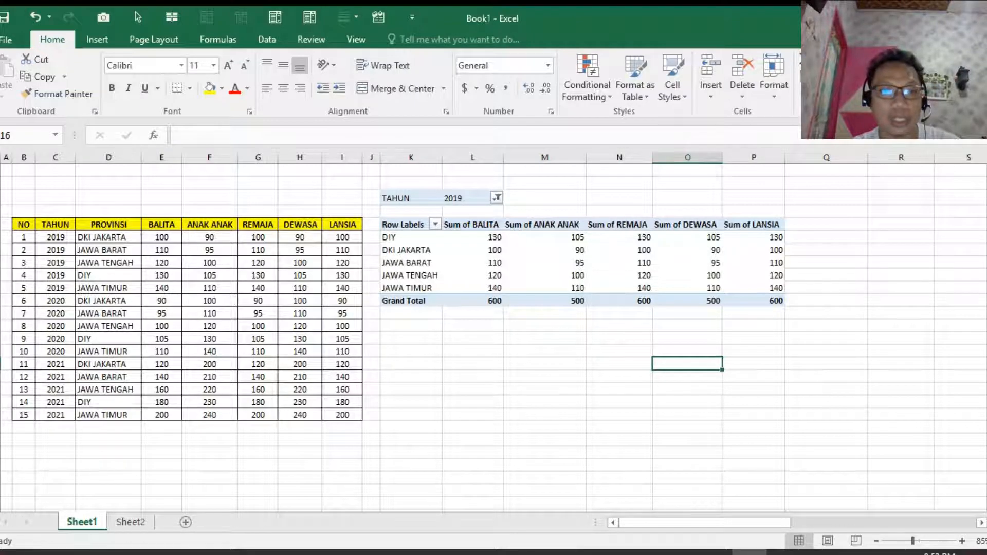
# Compare the 2019 DIY source row with the PivotTable's DIY values and review the Sum of LANSIA column.
pyautogui.moveTo(161, 275); pyautogui.dragTo(216, 276)
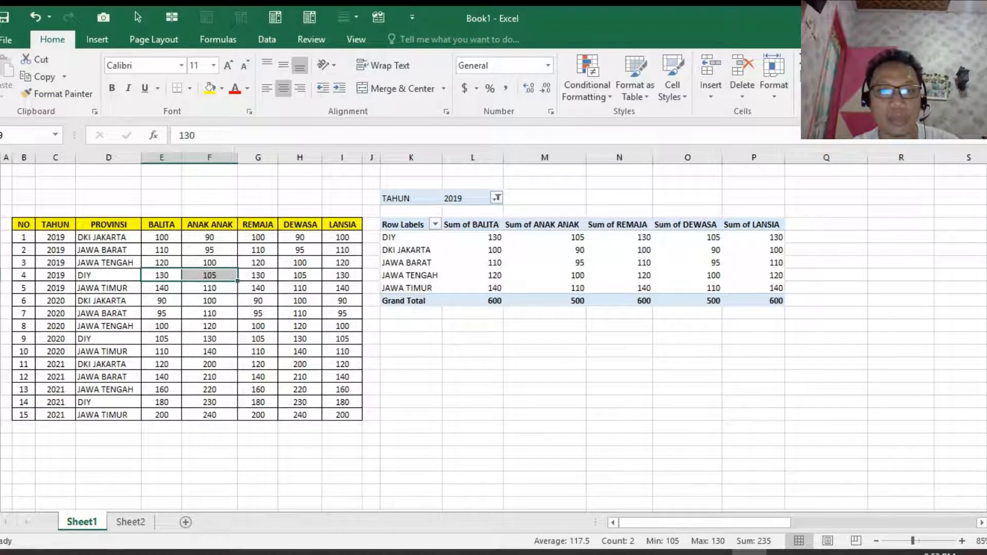
pyautogui.click(641, 240)
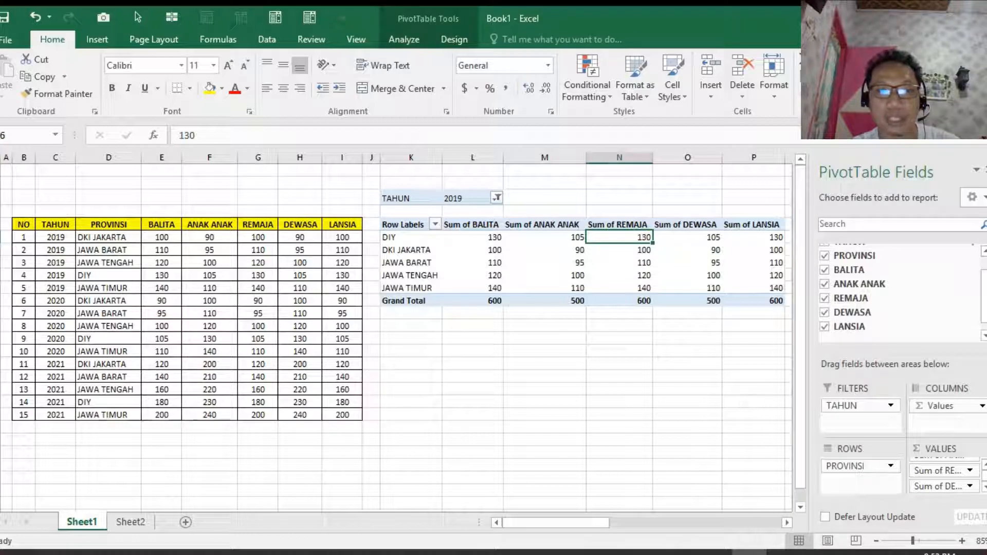
pyautogui.click(304, 276)
pyautogui.click(687, 238)
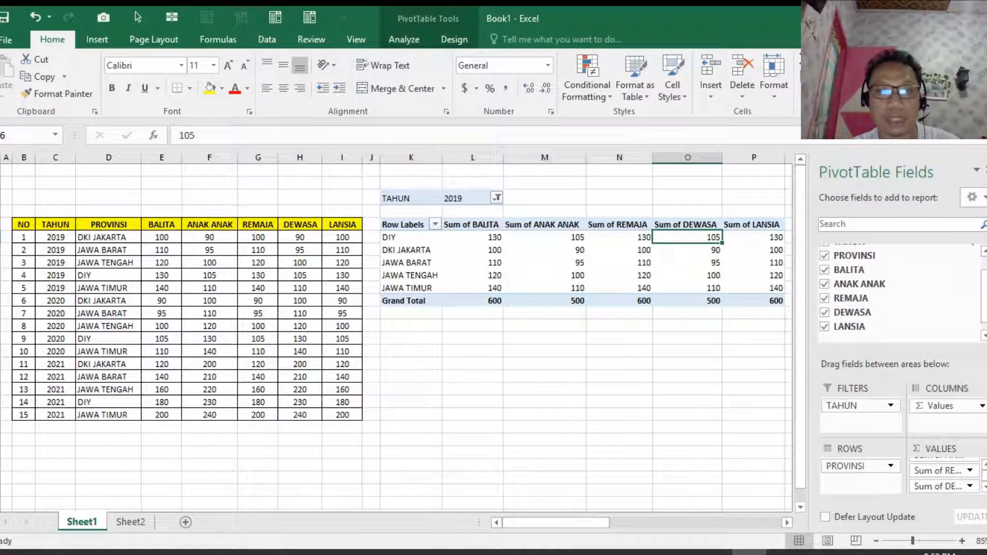
pyautogui.click(331, 275)
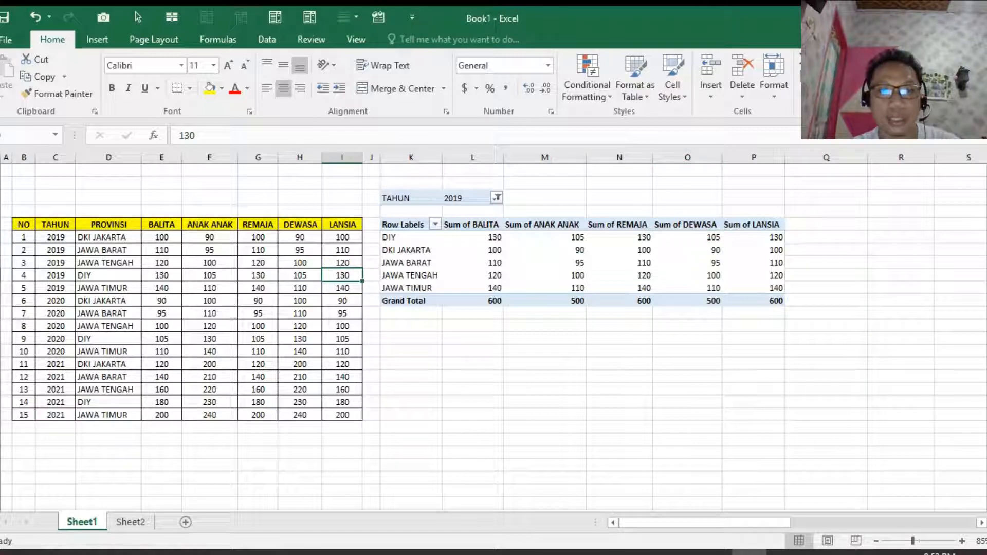
pyautogui.moveTo(768, 237); pyautogui.dragTo(771, 289)
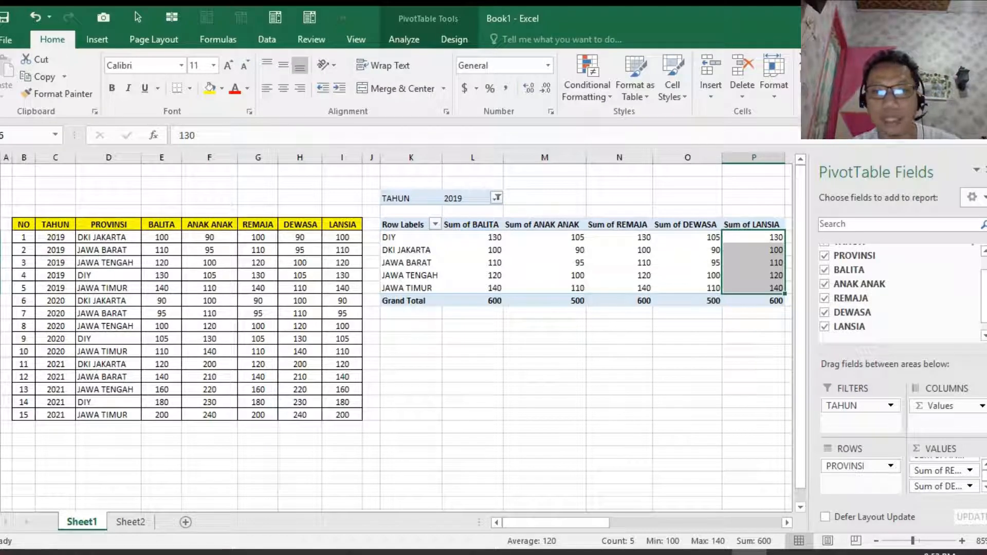
# Switch the PivotTable's TAHUN filter to 2020 and after that to 2021.
pyautogui.click(673, 272)
pyautogui.click(496, 197)
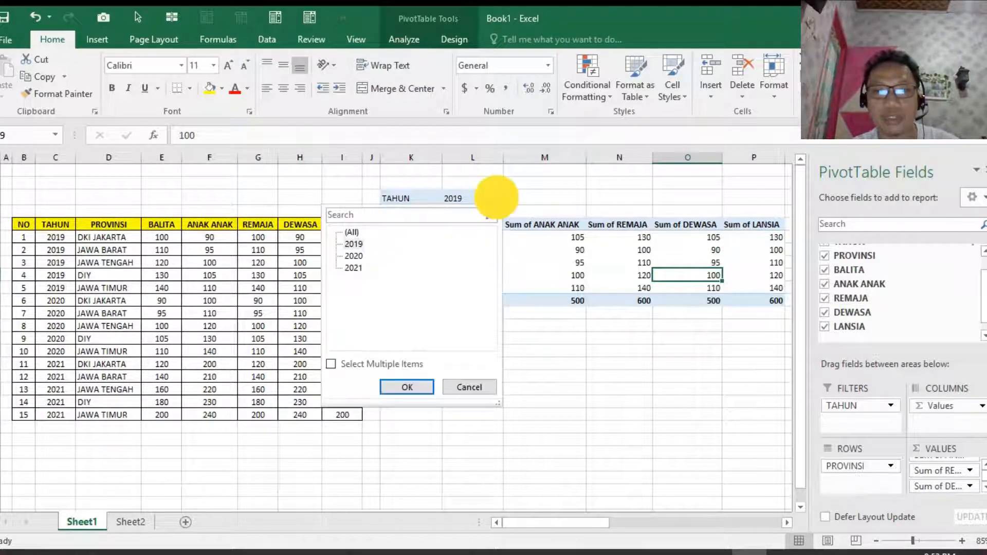
pyautogui.click(353, 255)
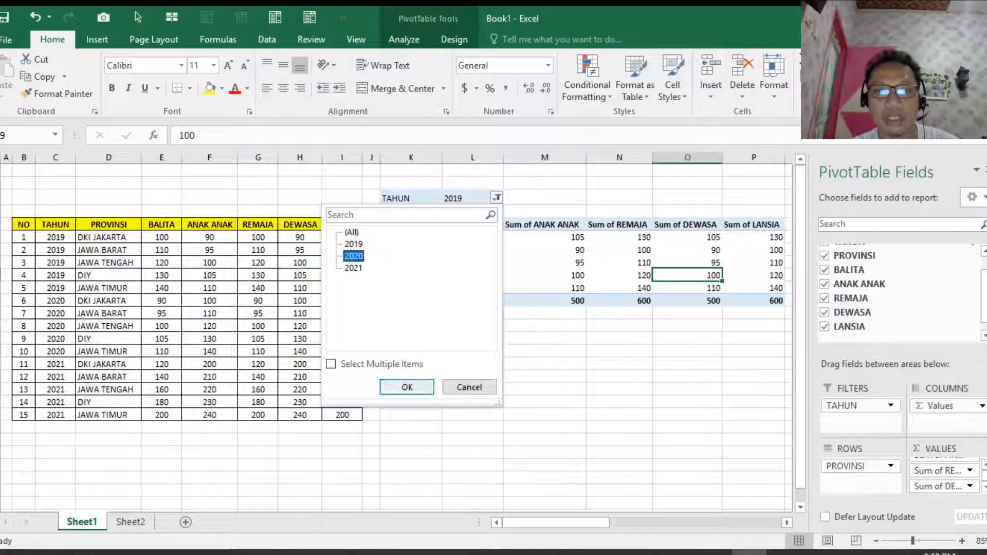
pyautogui.click(407, 386)
pyautogui.click(497, 197)
pyautogui.click(353, 267)
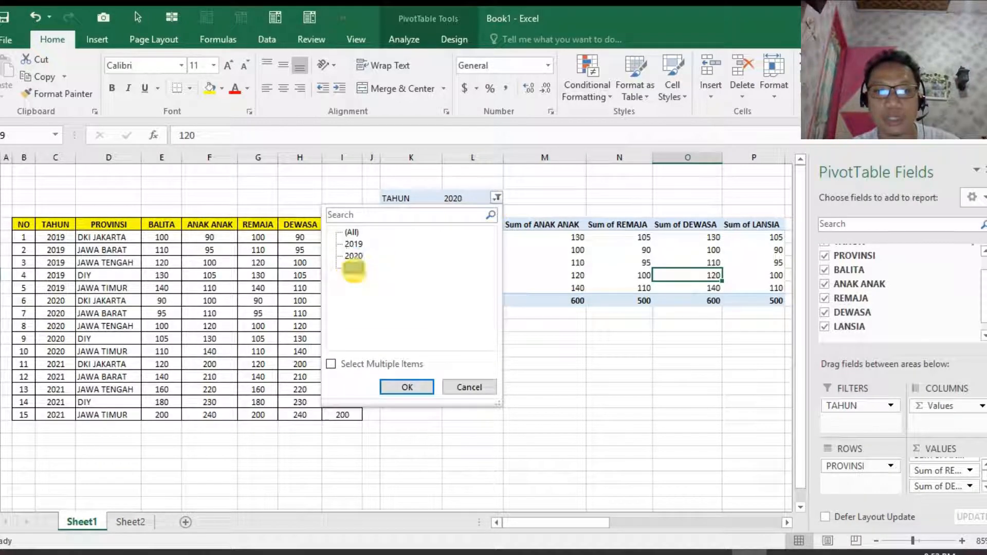
pyautogui.click(407, 386)
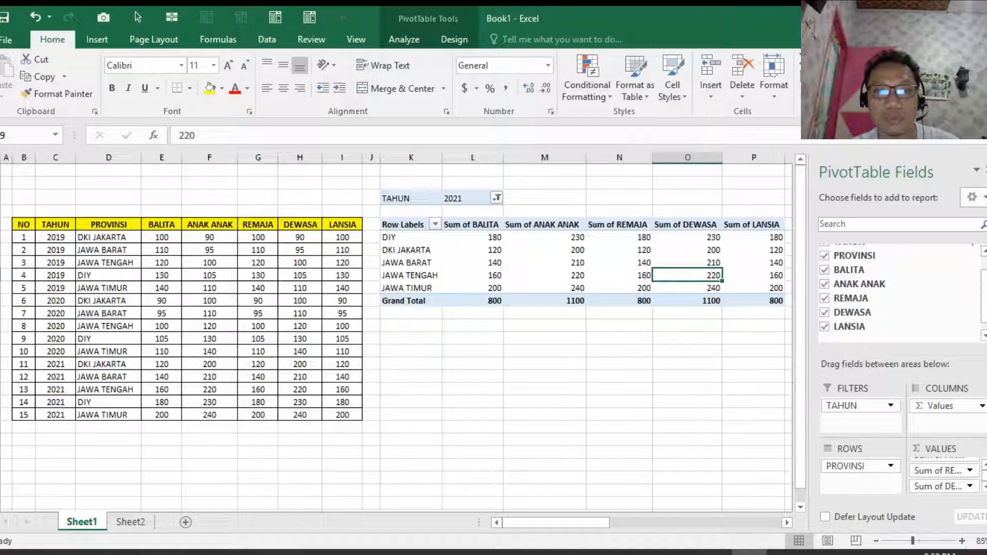
# Reset the PivotTable's TAHUN filter to (All).
pyautogui.click(496, 197)
pyautogui.click(352, 232)
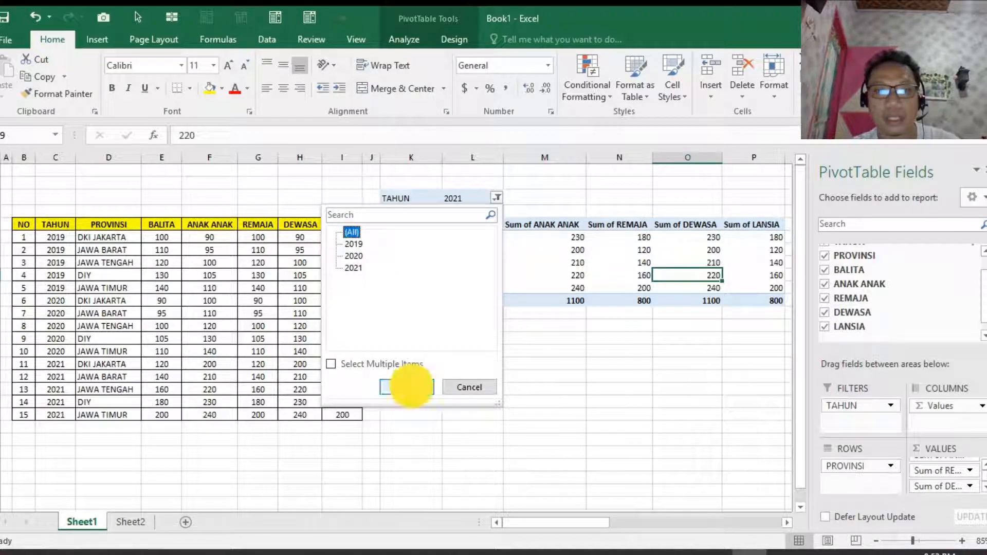
pyautogui.click(406, 386)
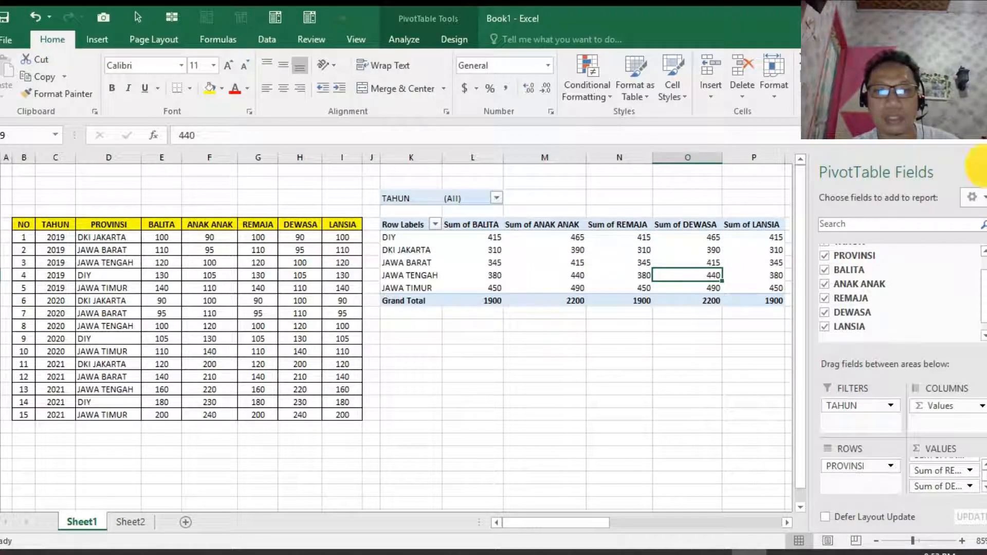
# Close the PivotTable field list and select the report from its header row through the Grand Total row.
pyautogui.click(979, 171)
pyautogui.moveTo(754, 300); pyautogui.dragTo(410, 221)
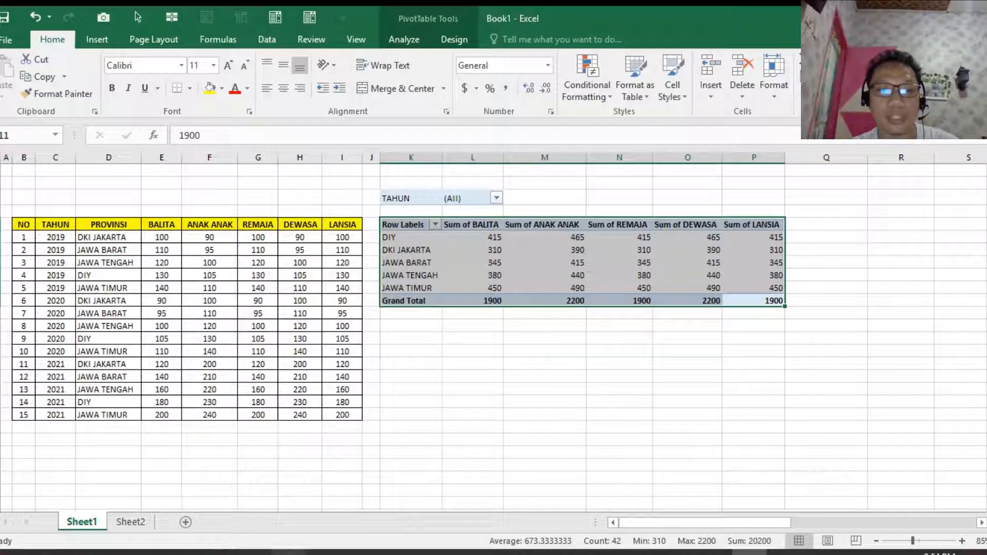
pyautogui.click(287, 542)
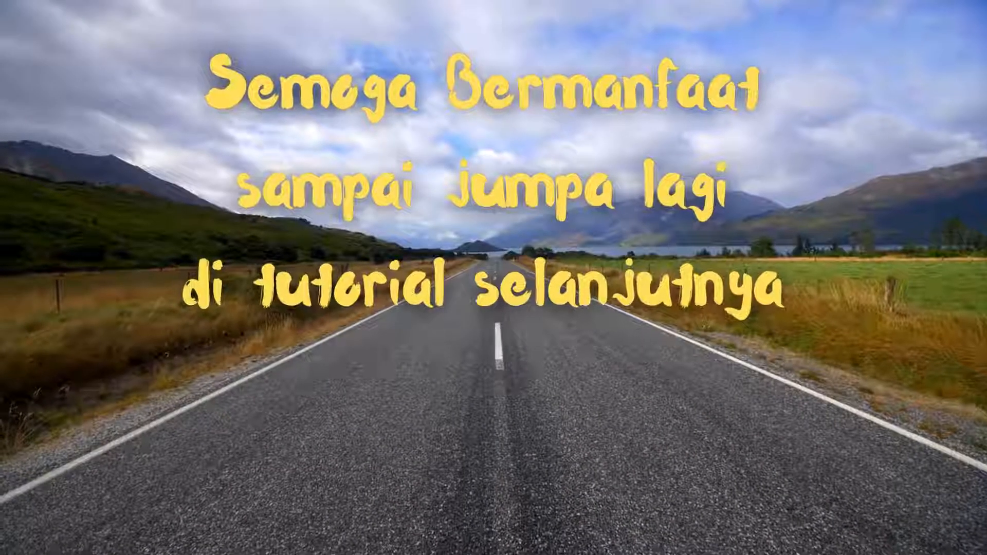